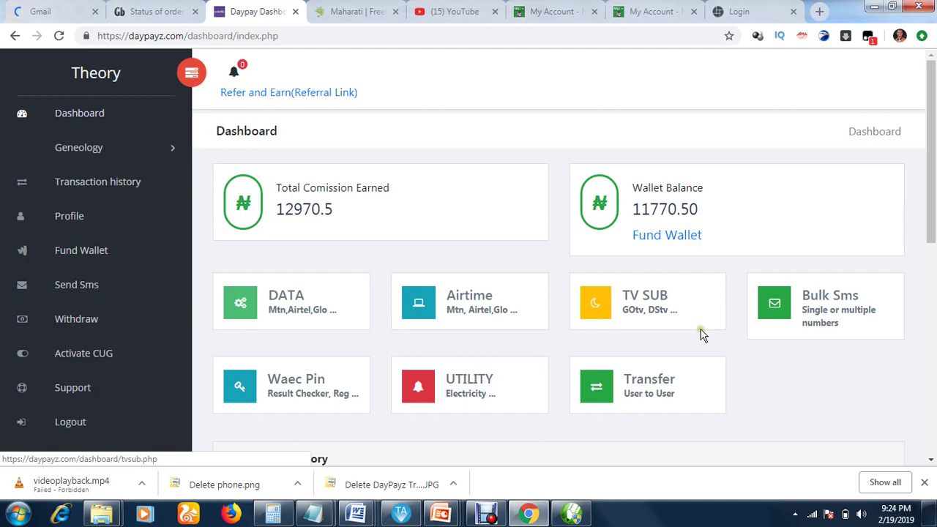
left_click_drag(934, 150, 934, 313)
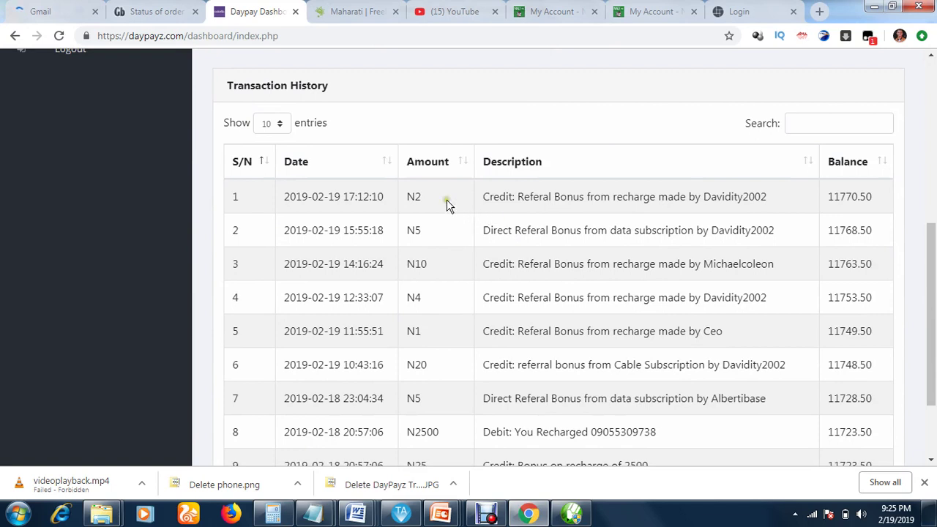
left_click_drag(434, 196, 433, 254)
left_click(432, 254)
left_click_drag(610, 230, 656, 229)
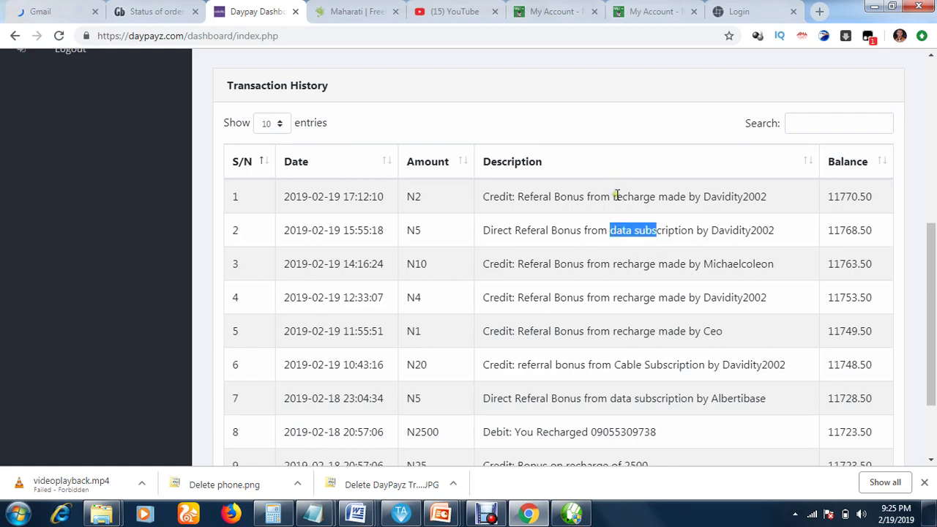
left_click_drag(616, 196, 662, 198)
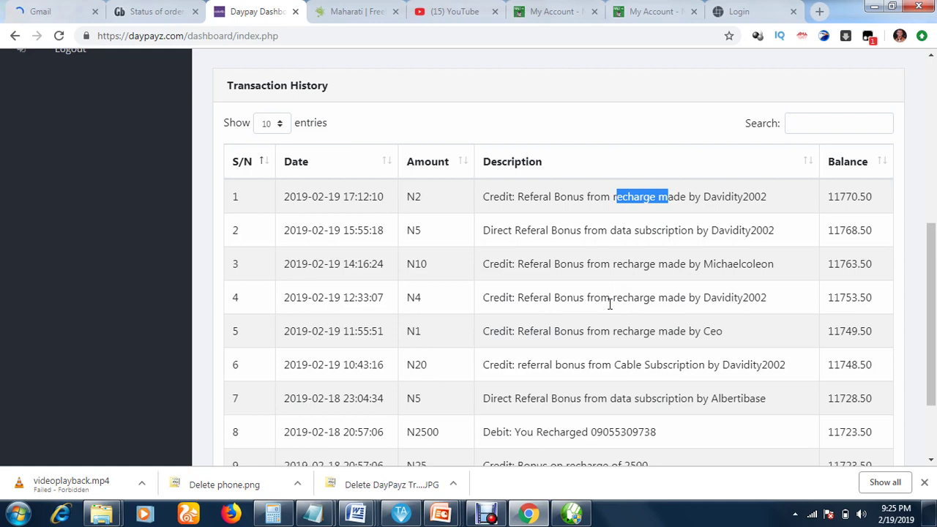
left_click_drag(613, 264, 648, 275)
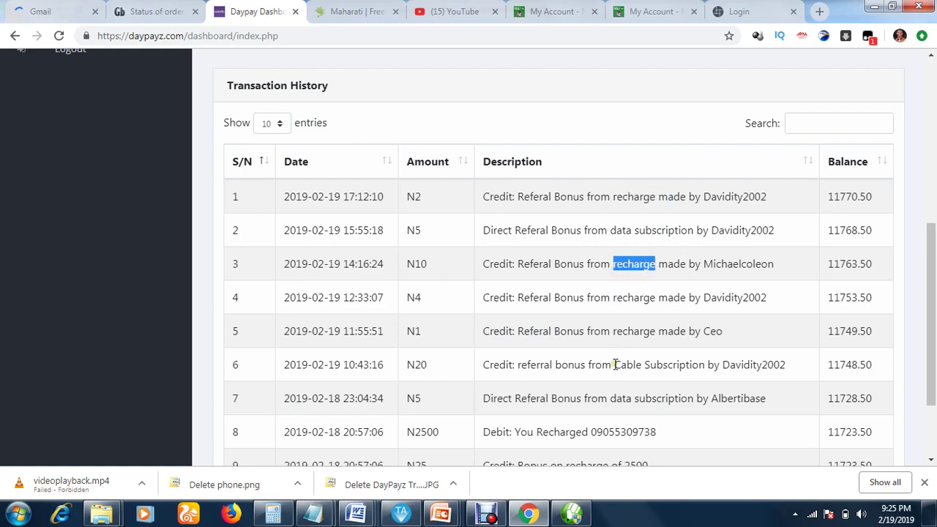
left_click_drag(614, 364, 707, 378)
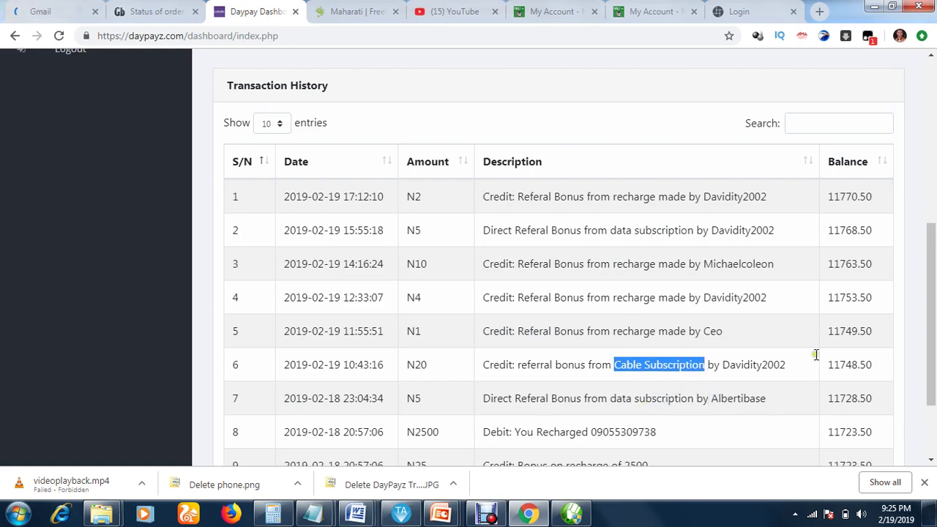
left_click_drag(932, 311, 933, 358)
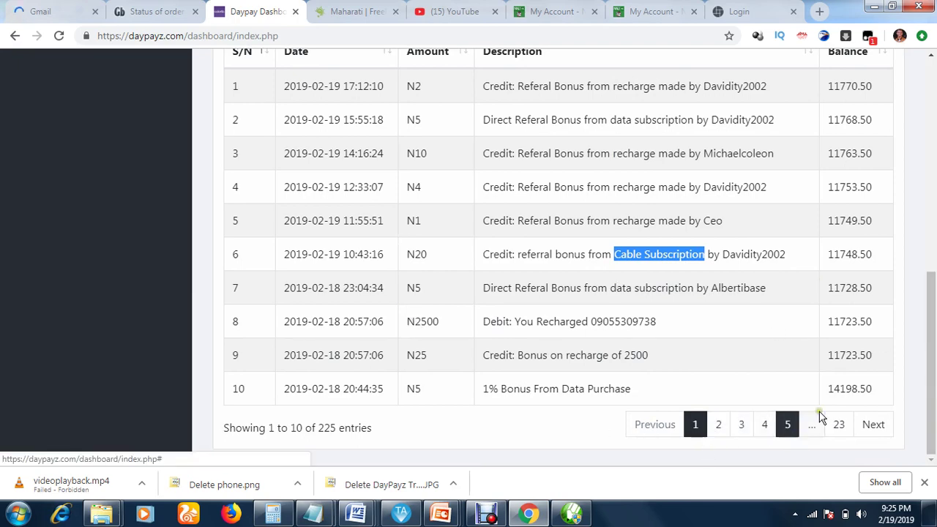
left_click_drag(934, 379, 933, 312)
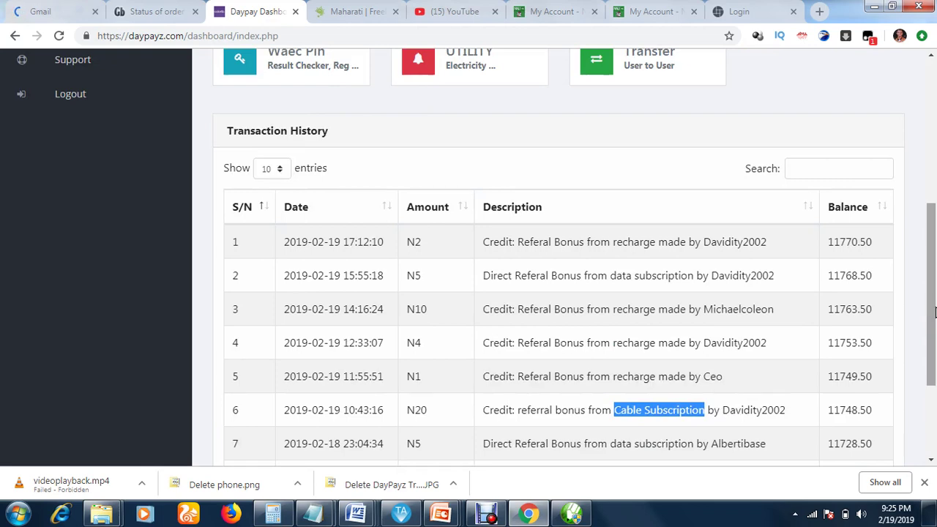
left_click_drag(934, 312, 934, 196)
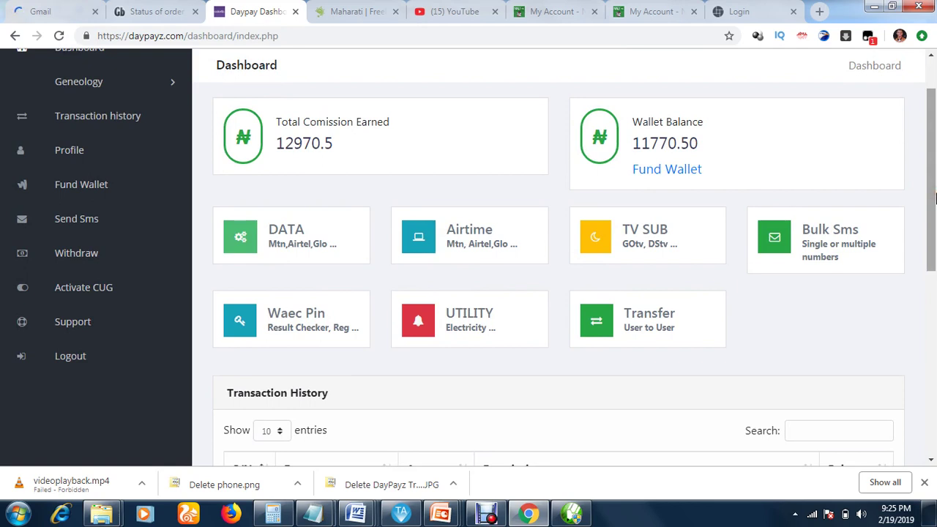
left_click_drag(934, 199, 934, 152)
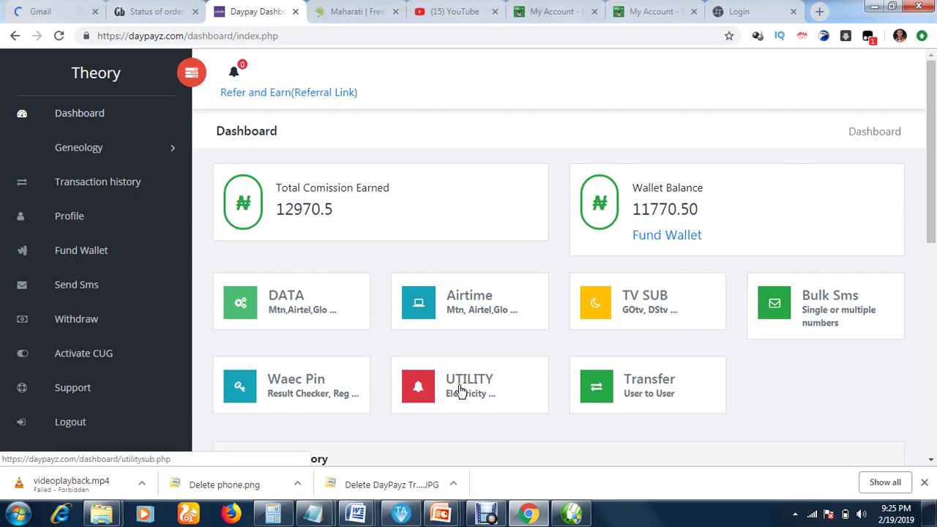
left_click_drag(933, 143, 934, 104)
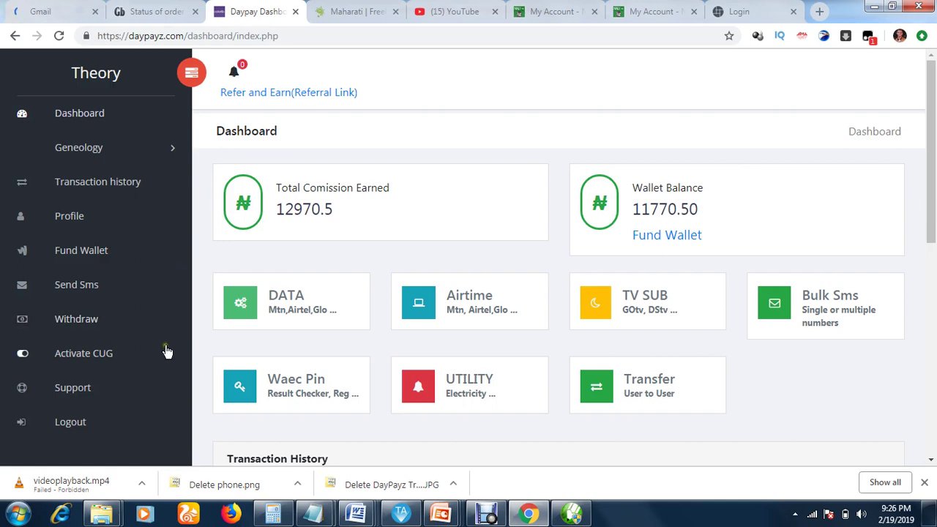
- Go to the Withdraw page and replace the autofilled Amount with 5100
left_click(84, 324)
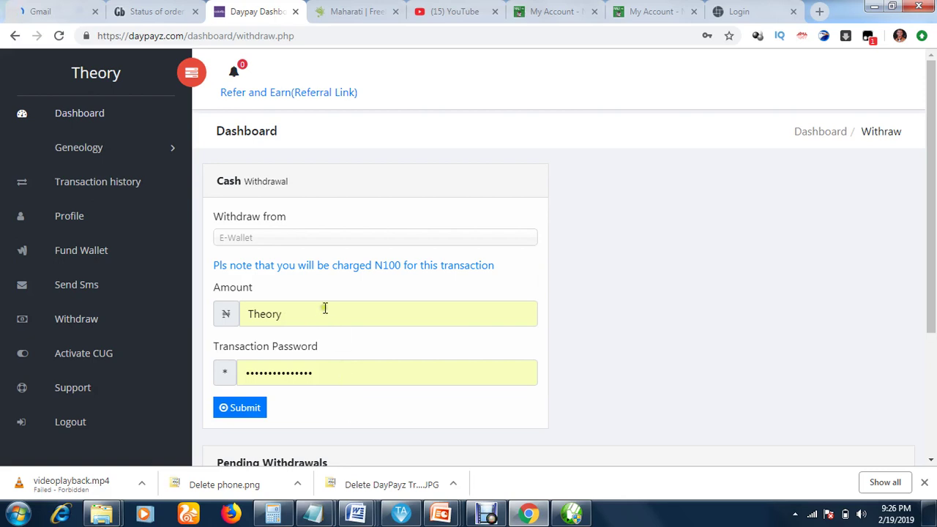
left_click_drag(286, 313, 224, 314)
double_click(267, 322)
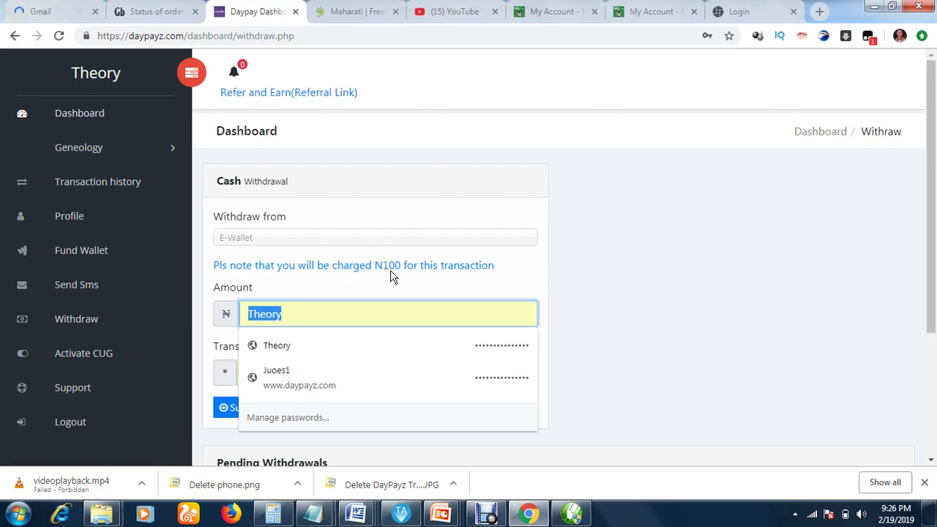
type("5100")
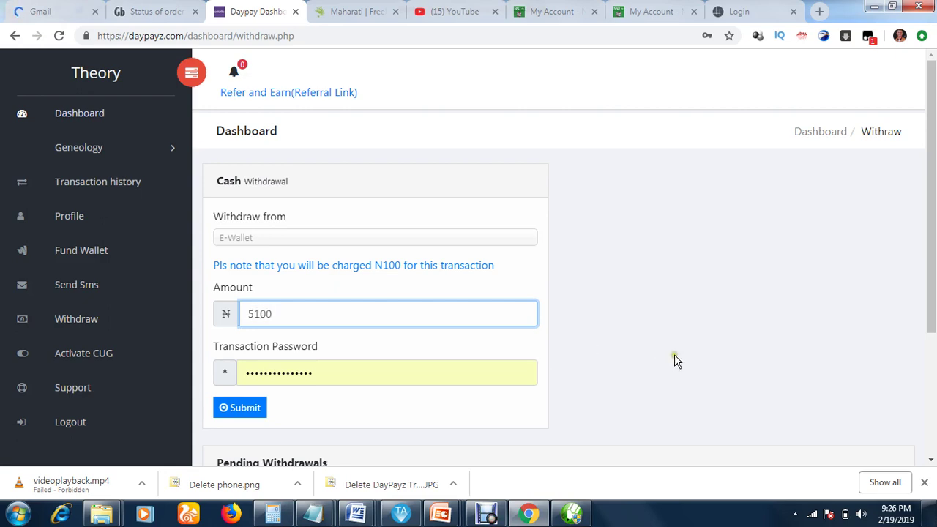
left_click_drag(930, 297, 934, 364)
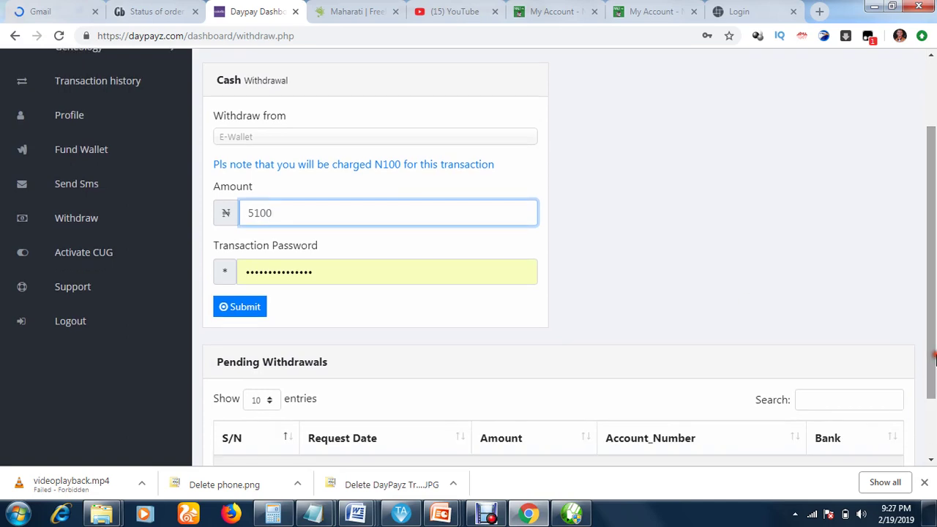
- Check the Transaction Password field and dismiss the saved-password suggestions
left_click(339, 273)
left_click_drag(338, 273, 240, 270)
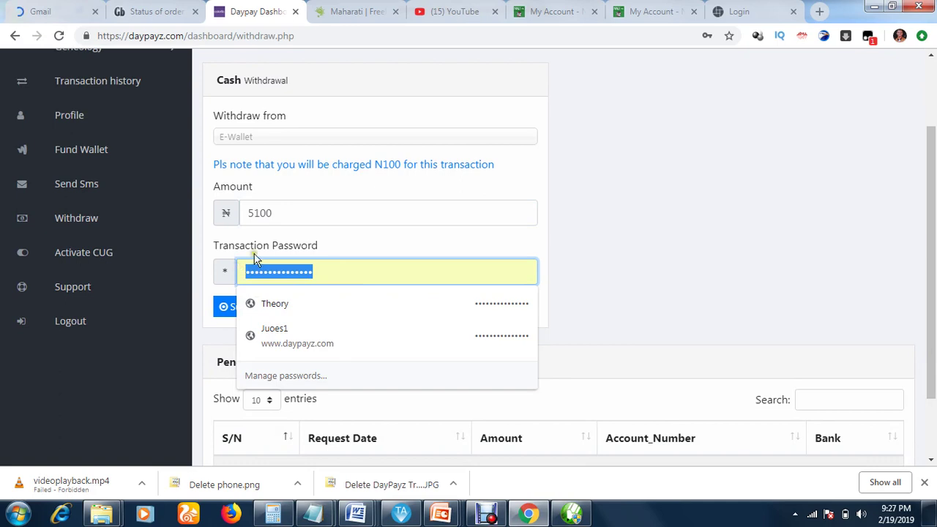
left_click(594, 268)
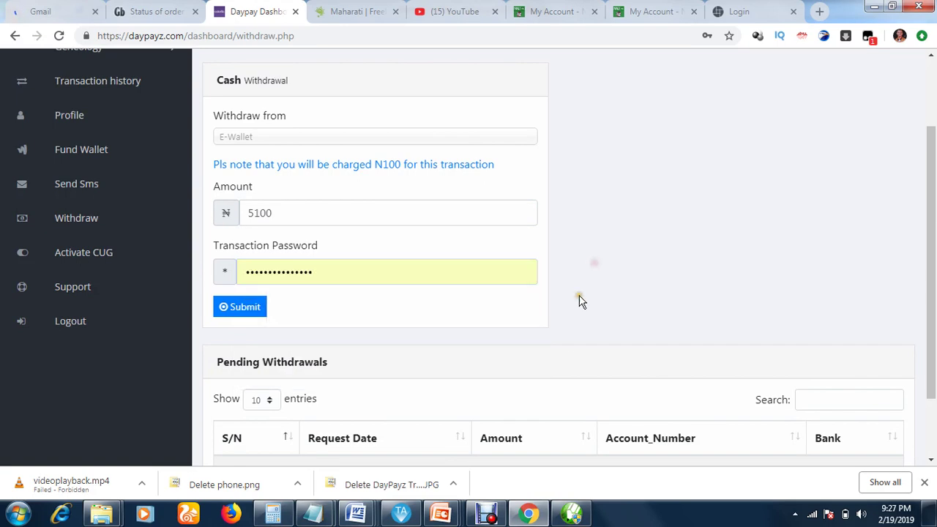
left_click(489, 513)
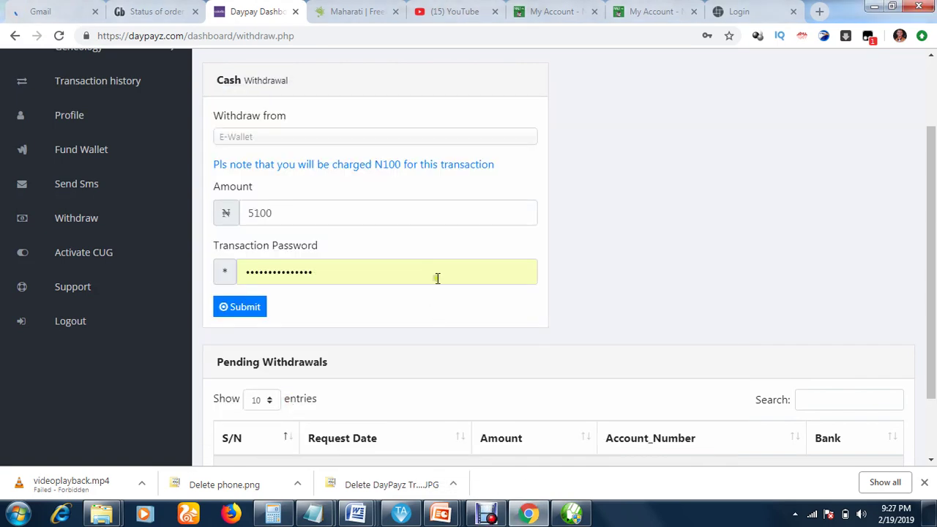
left_click(437, 277)
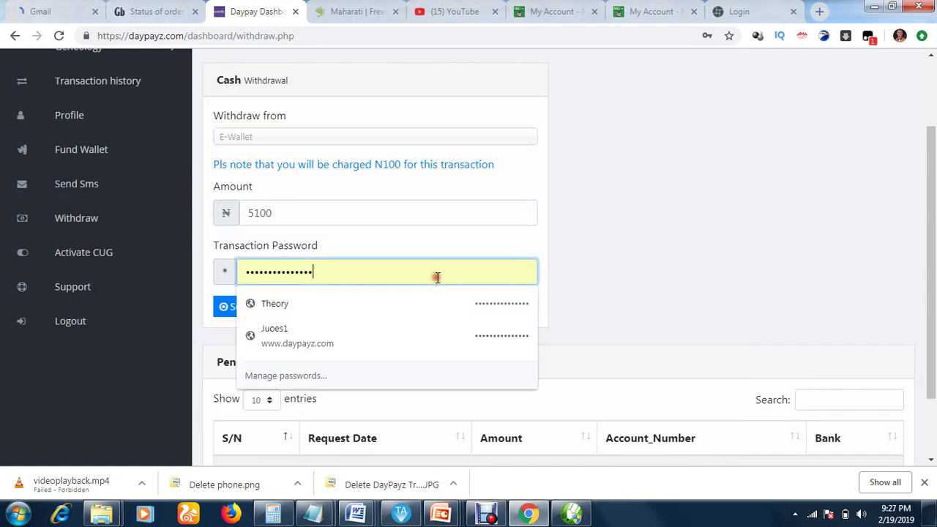
left_click(637, 222)
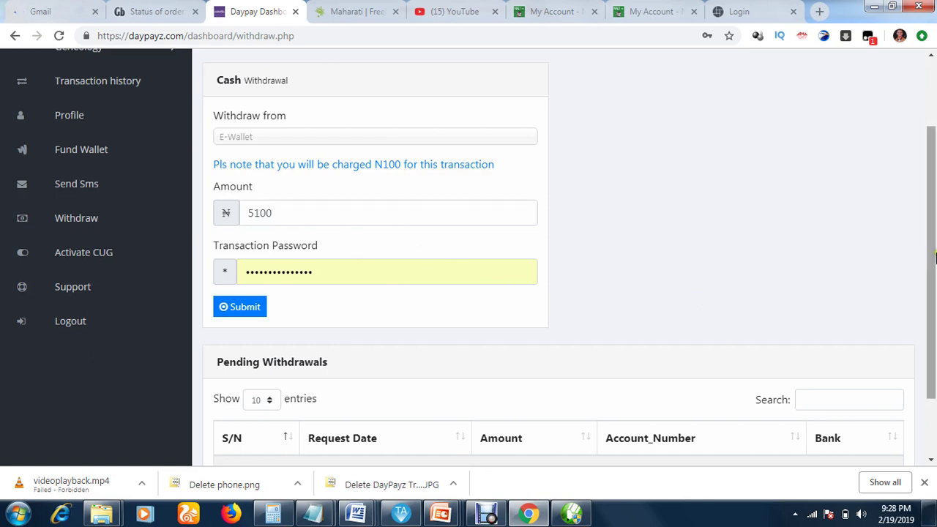
- Scroll the form to review the 5100 amount and the entered transaction password
scroll(931, 303, "down", 1)
scroll(934, 313, "up", 2)
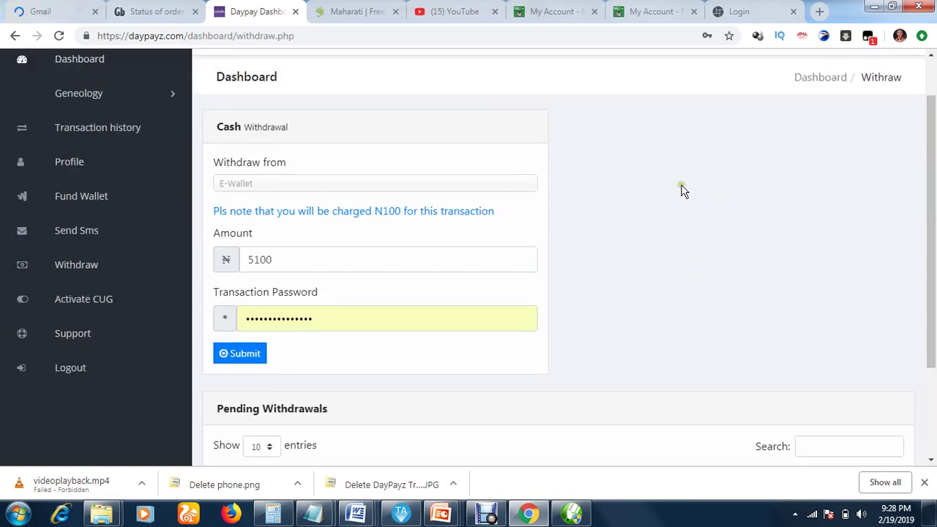
- Submit the N5100 withdrawal and highlight the pending row's date, amount, account number and bank
left_click(247, 354)
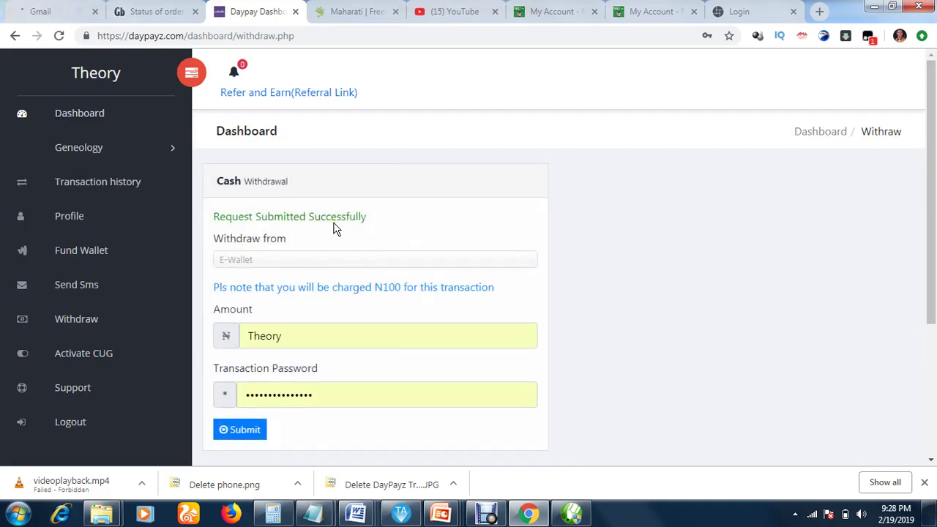
left_click_drag(933, 252, 934, 383)
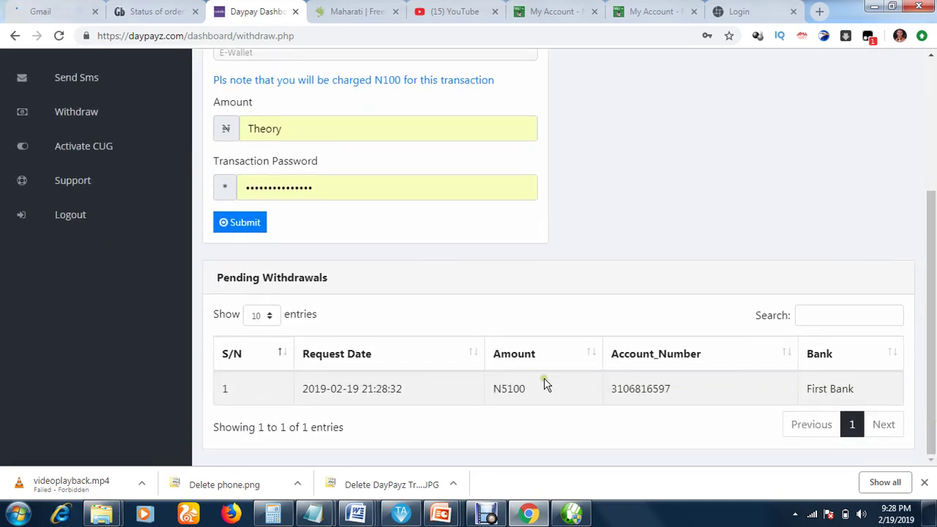
left_click_drag(306, 389, 385, 389)
left_click_drag(493, 389, 525, 389)
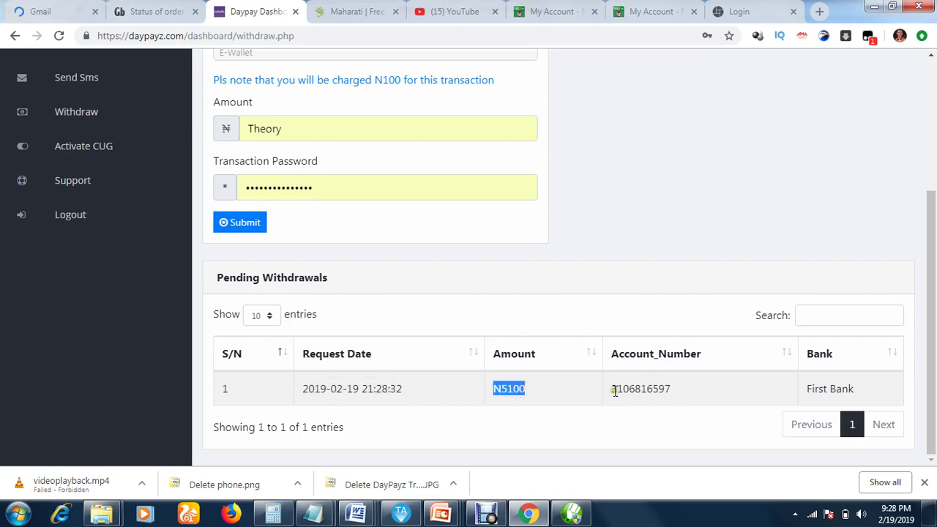
left_click_drag(612, 390, 671, 390)
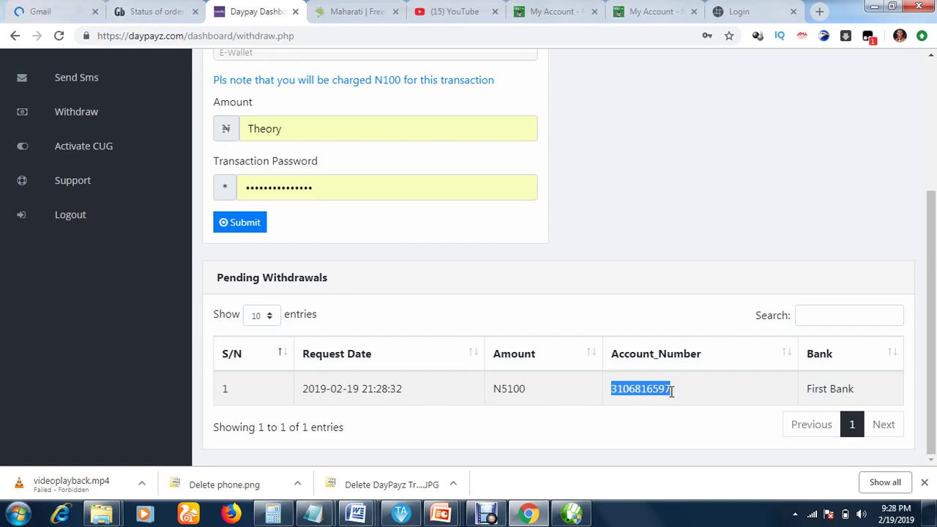
left_click_drag(806, 388, 856, 388)
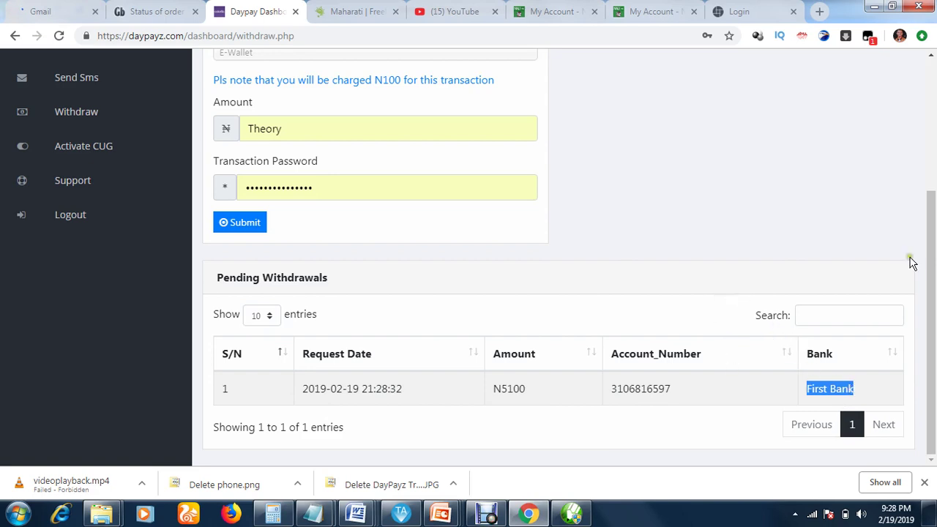
- Re-check the pending entry's account number and First Bank name in Pending Withdrawals
left_click_drag(932, 261, 934, 225)
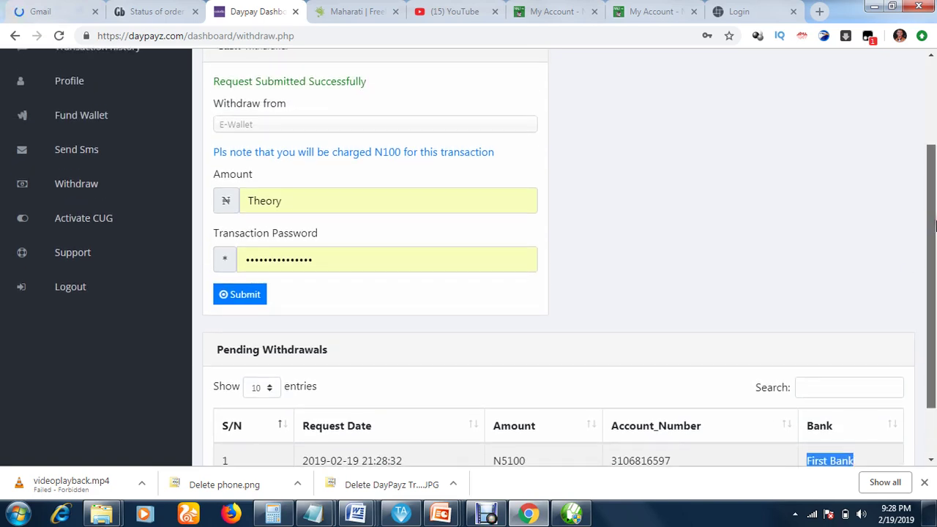
scroll(791, 344, "down", 1)
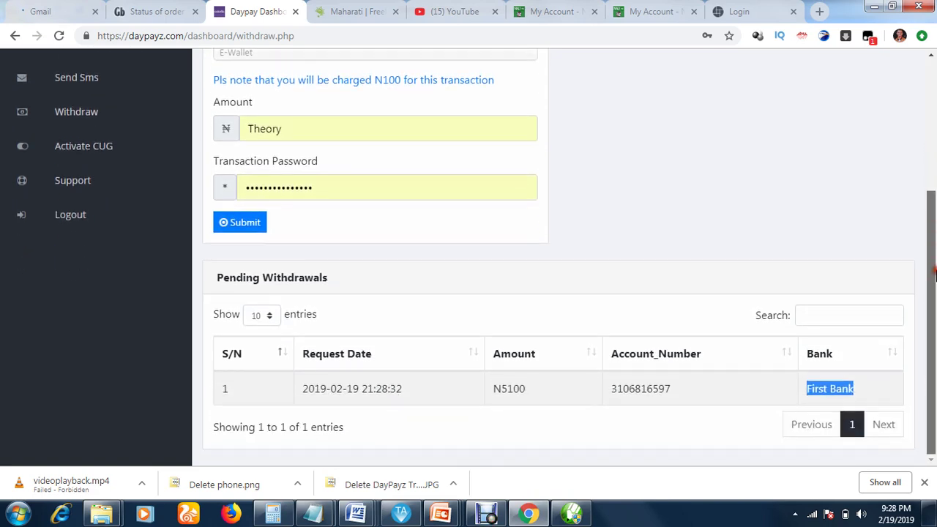
left_click(720, 390)
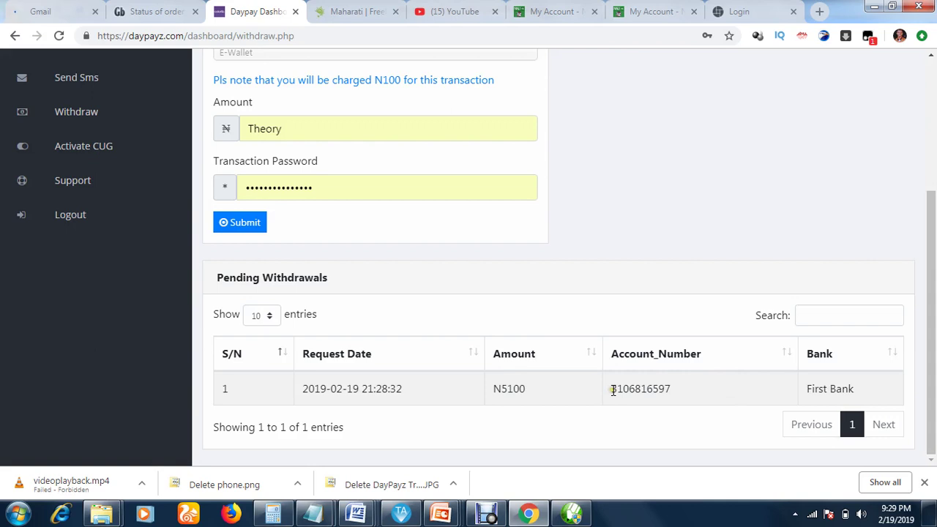
left_click_drag(613, 390, 669, 386)
left_click(685, 398)
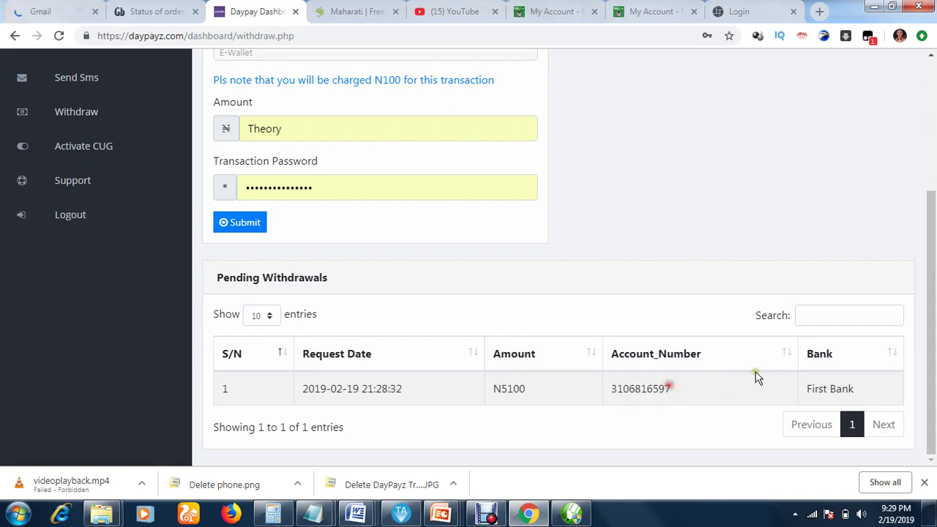
left_click_drag(808, 392, 863, 396)
left_click(825, 388)
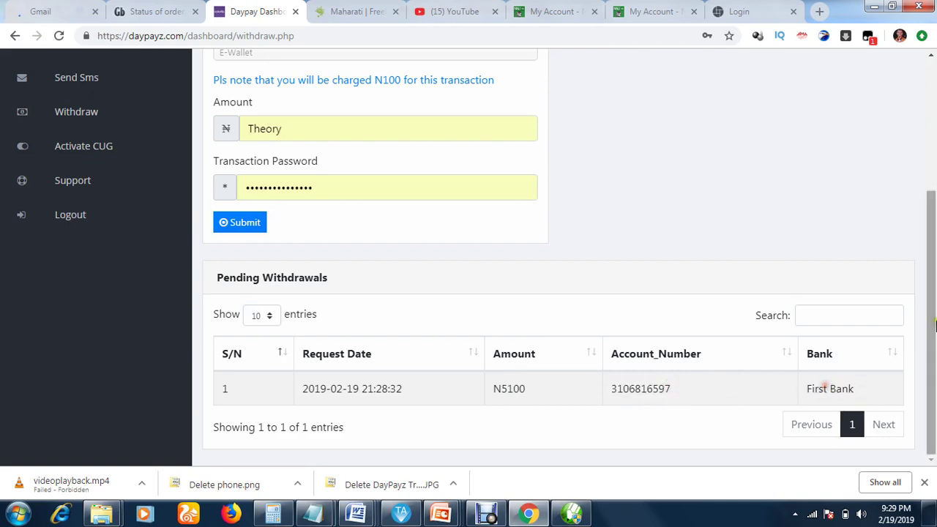
left_click_drag(933, 379, 934, 208)
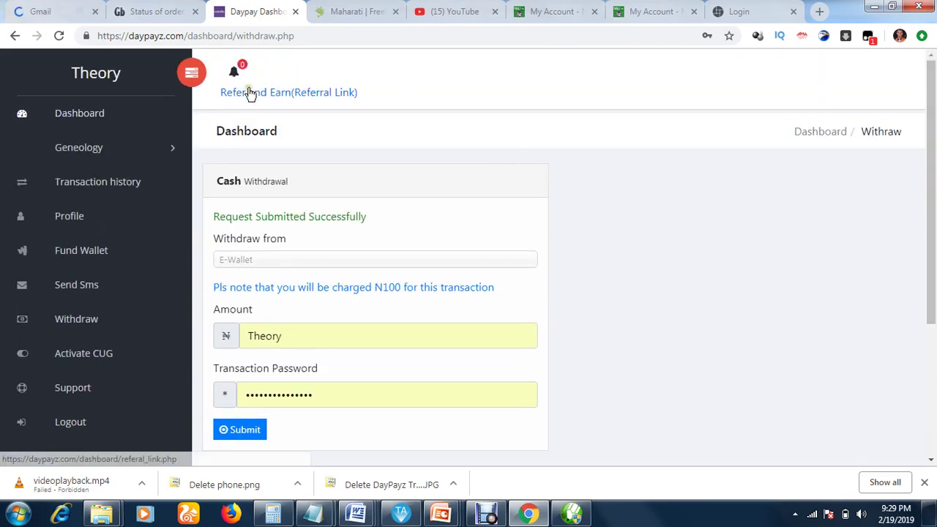
- Return to the dashboard, confirm the 6570.50 wallet balance, and find the N5100 withdrawal in transaction history
left_click(113, 116)
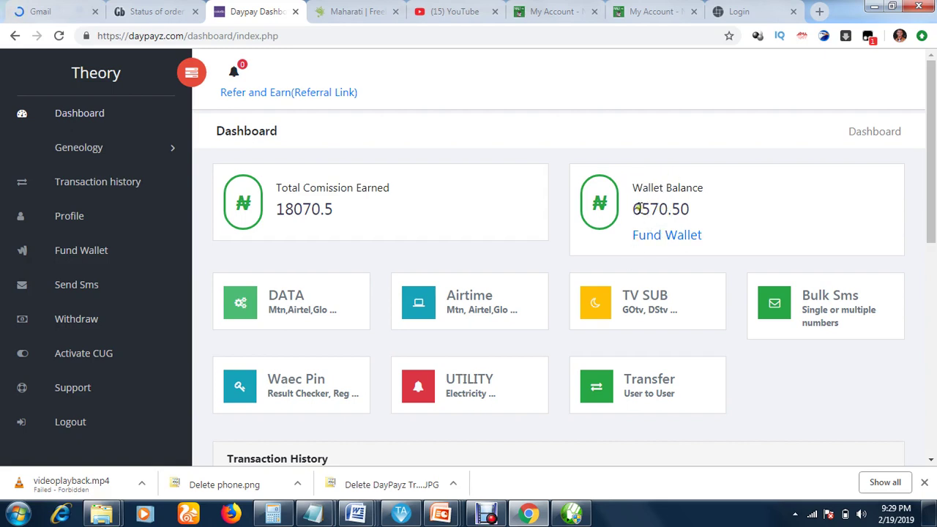
left_click_drag(632, 209, 667, 213)
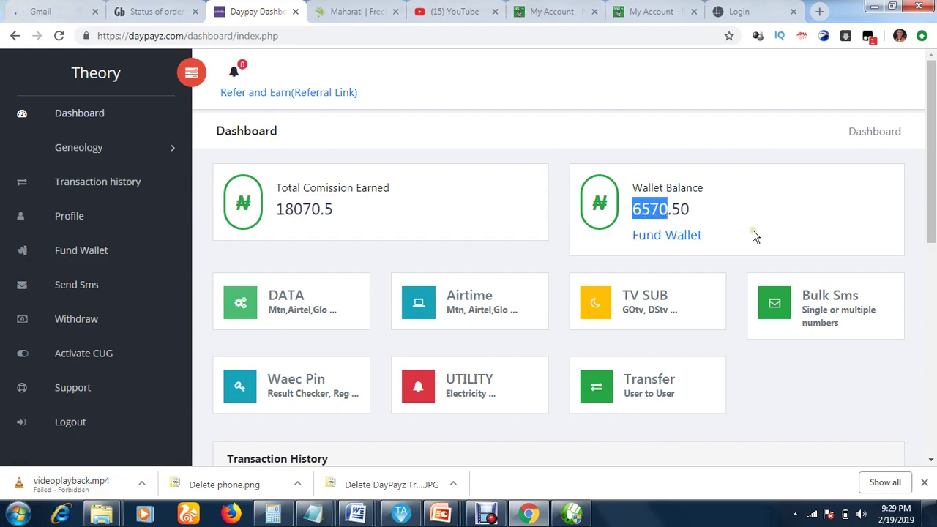
left_click(817, 236)
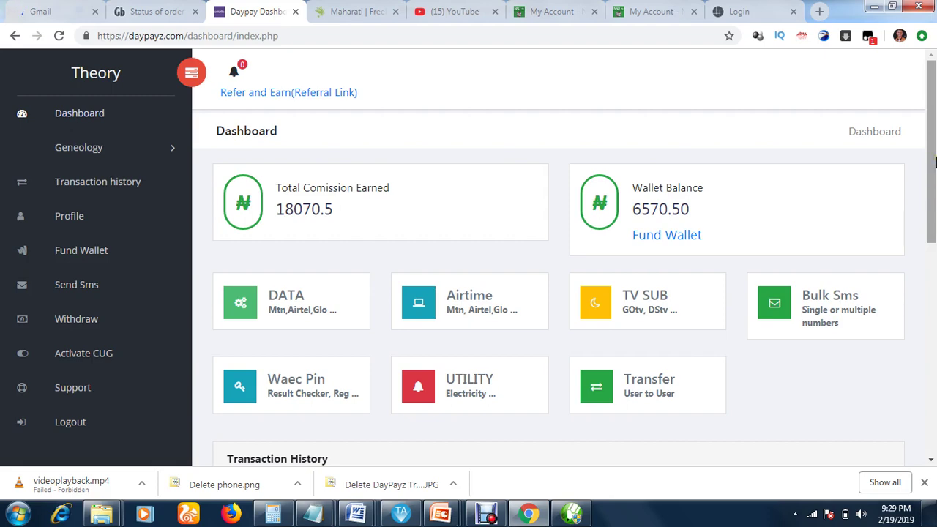
left_click_drag(935, 160, 934, 277)
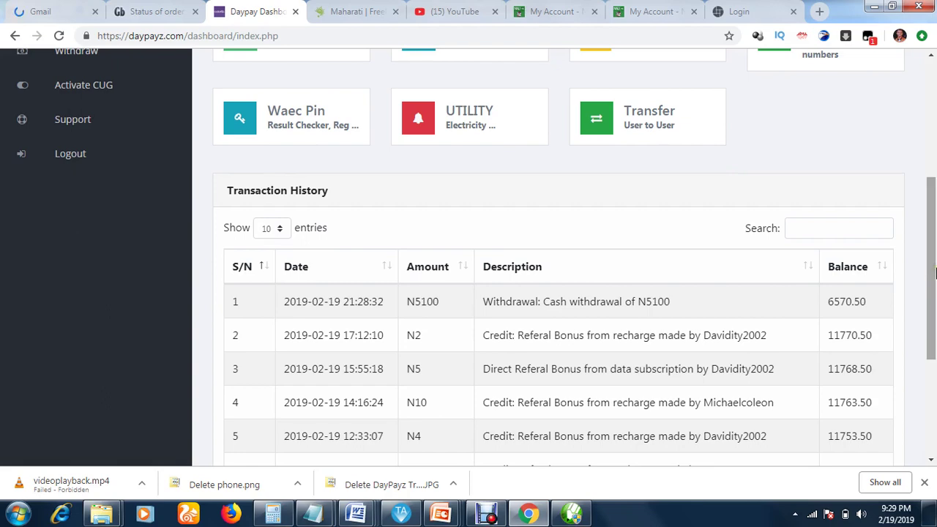
left_click_drag(935, 273, 842, 128)
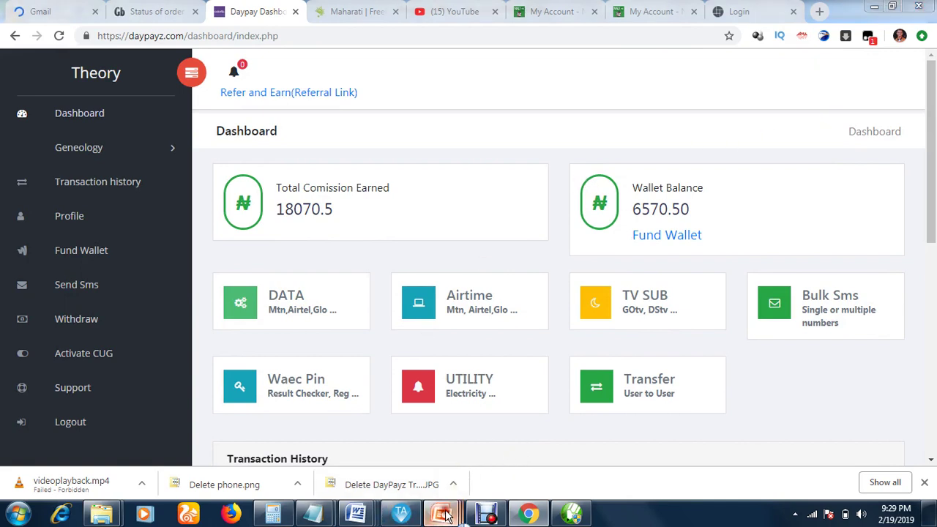
mouse_move(444, 514)
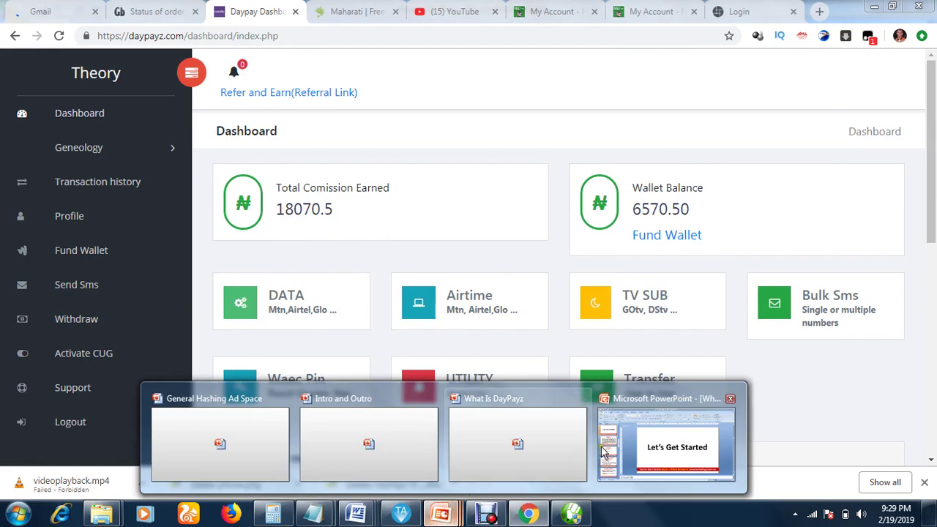